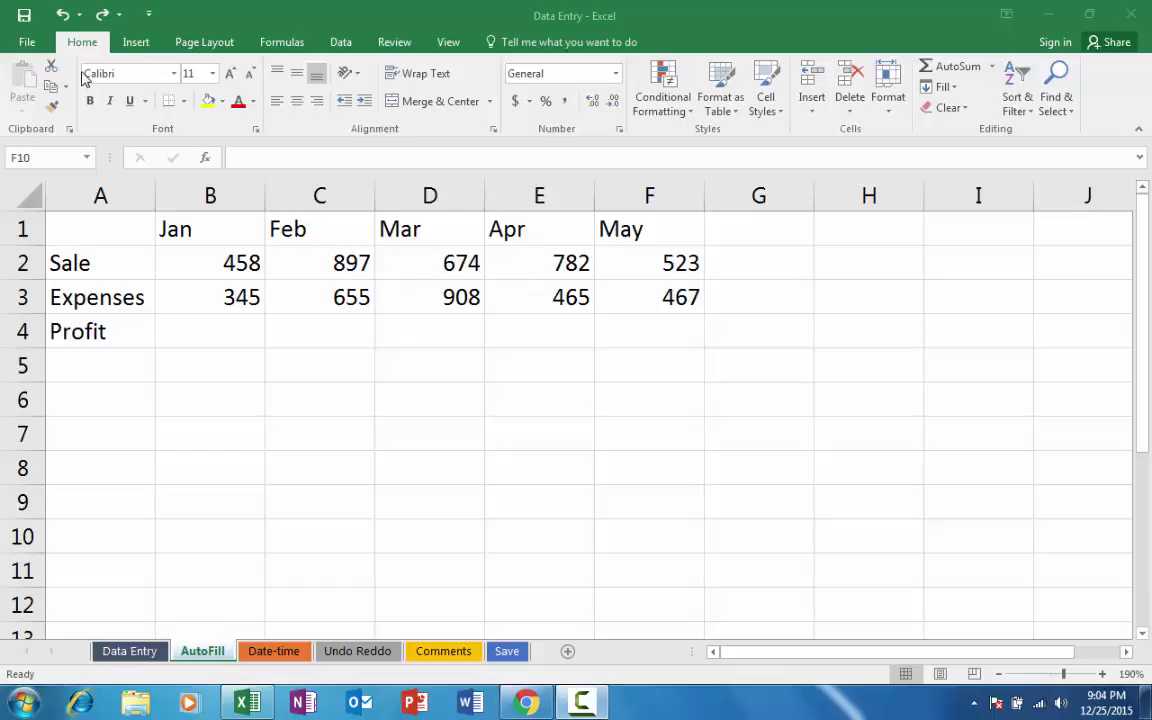
# Step: Delete the entire May column (F) from the AutoFill sheet and undo the deletion
pyautogui.click(66, 15)
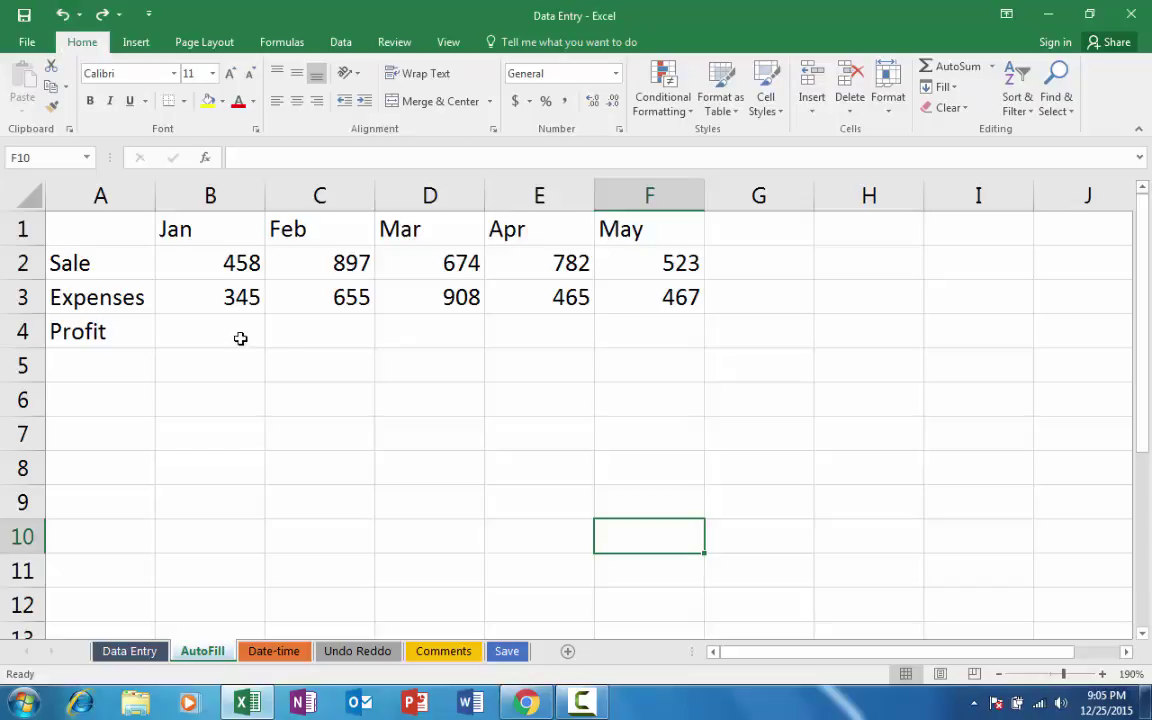
pyautogui.click(228, 290)
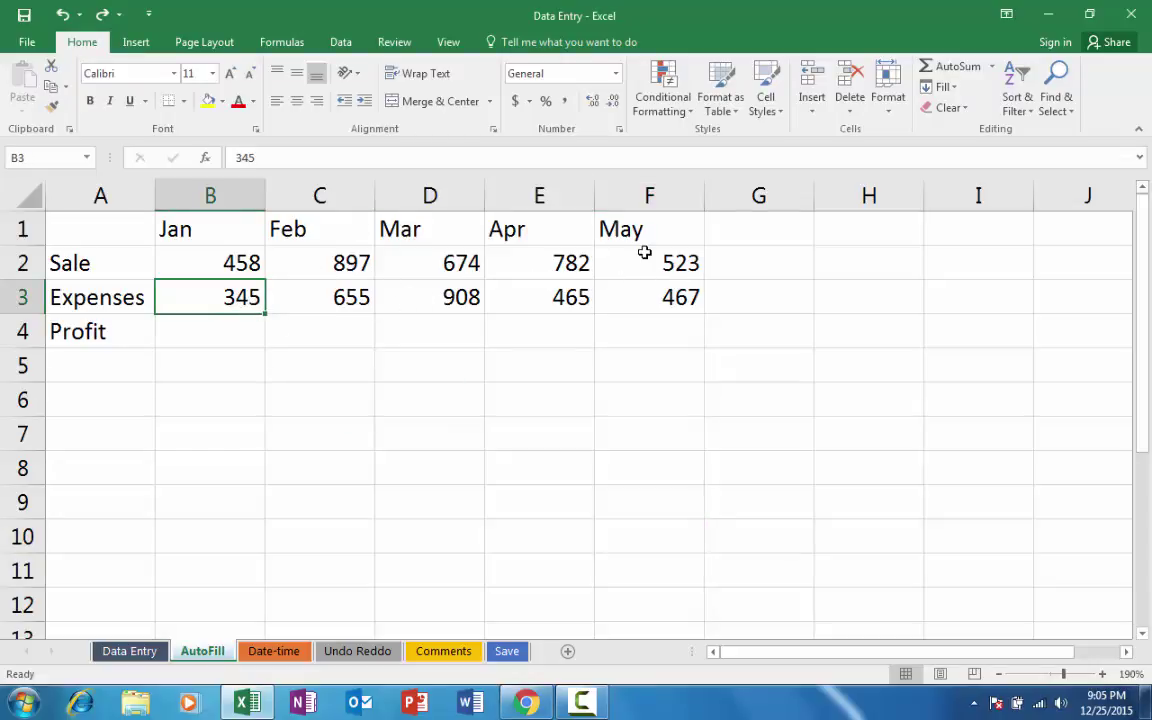
pyautogui.click(650, 195)
pyautogui.rightClick(650, 196)
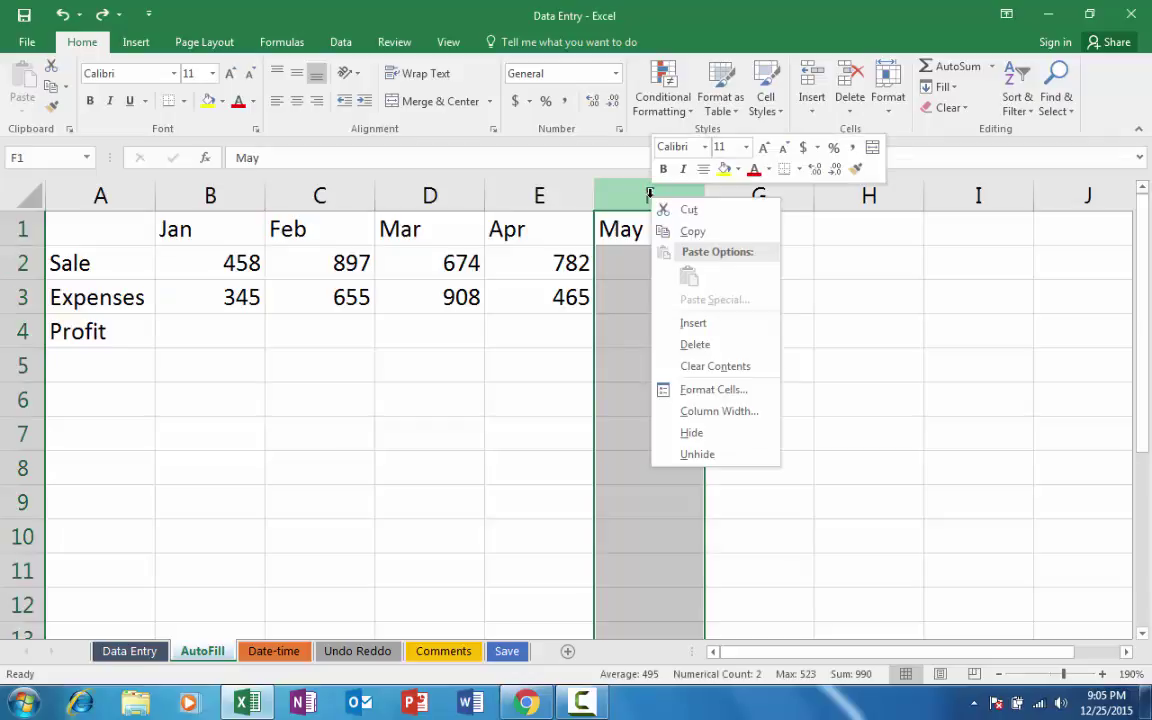
pyautogui.click(694, 343)
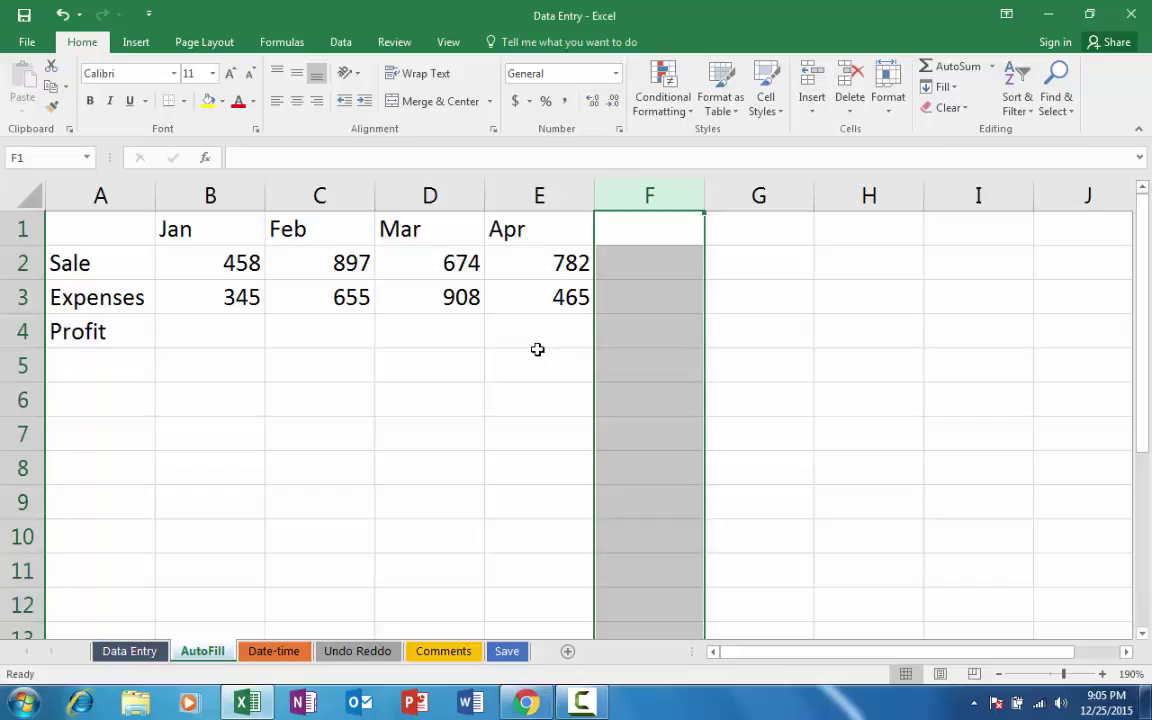
pyautogui.click(63, 15)
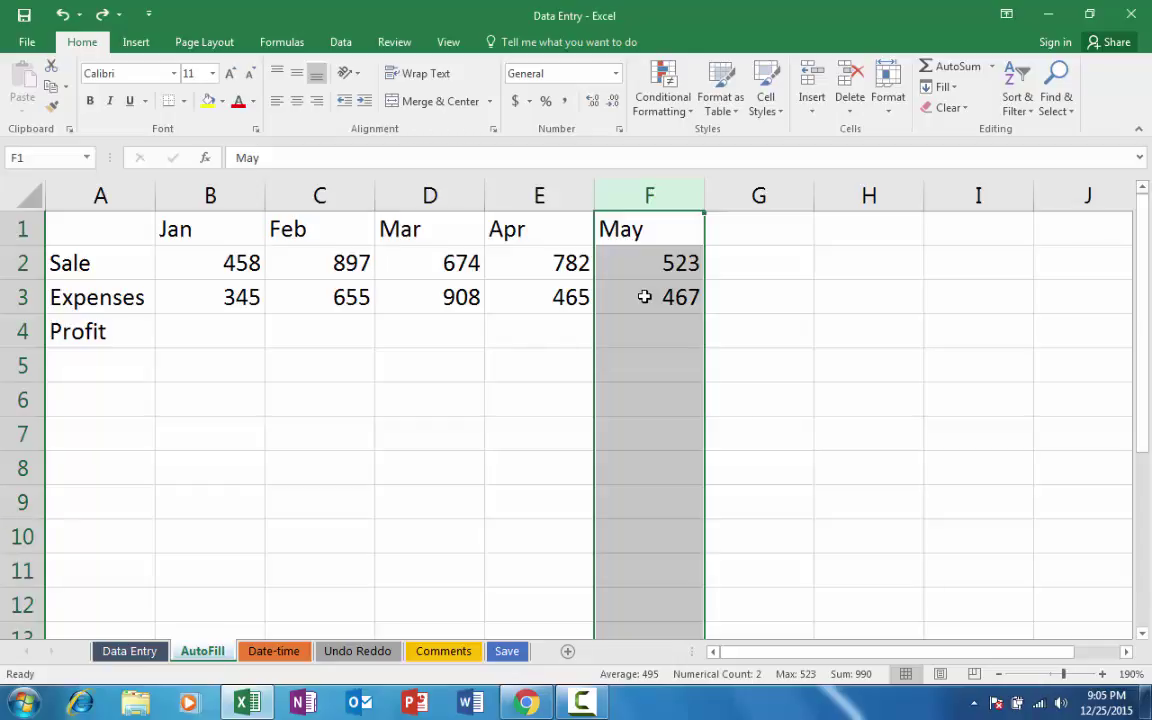
# Step: Delete the May, Apr and Mar columns one after another, working from column F back to column D
pyautogui.click(650, 196)
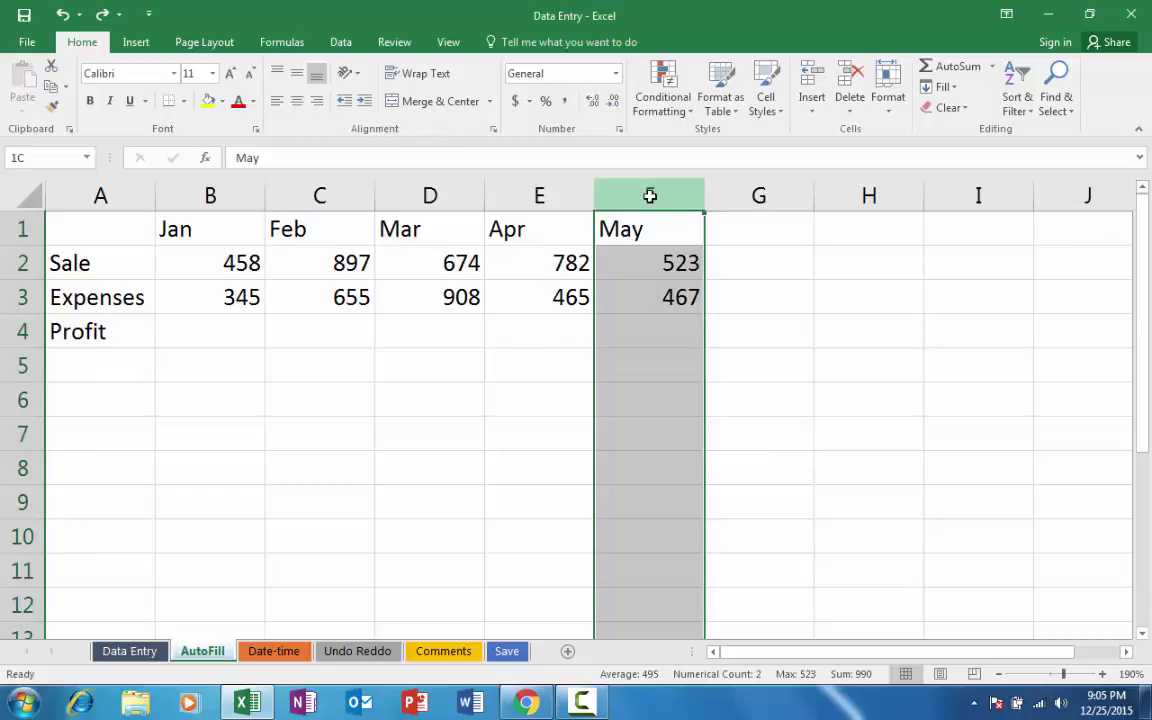
pyautogui.rightClick(650, 196)
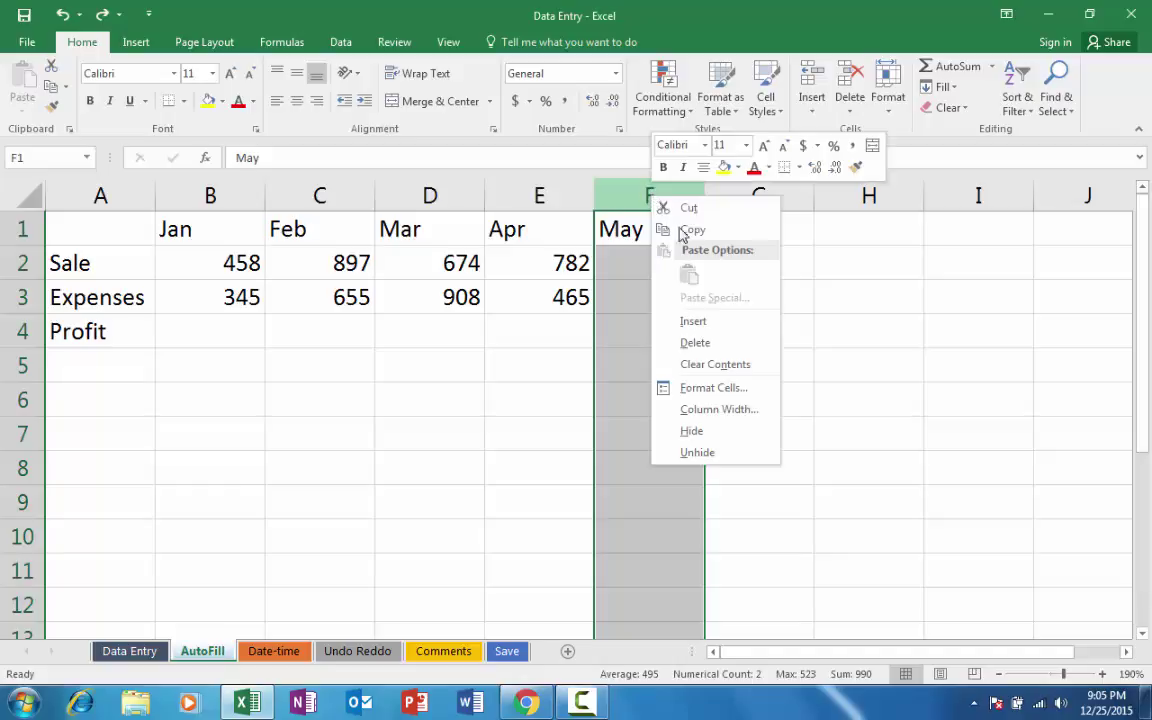
pyautogui.click(712, 342)
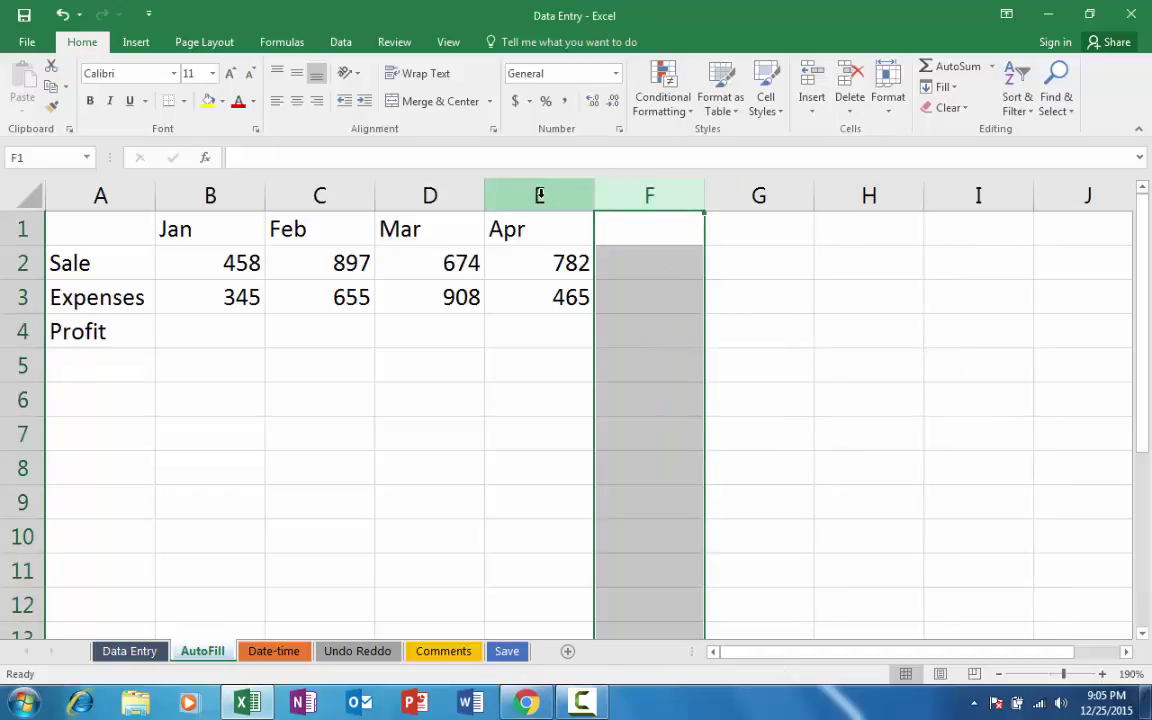
pyautogui.click(540, 195)
pyautogui.rightClick(540, 196)
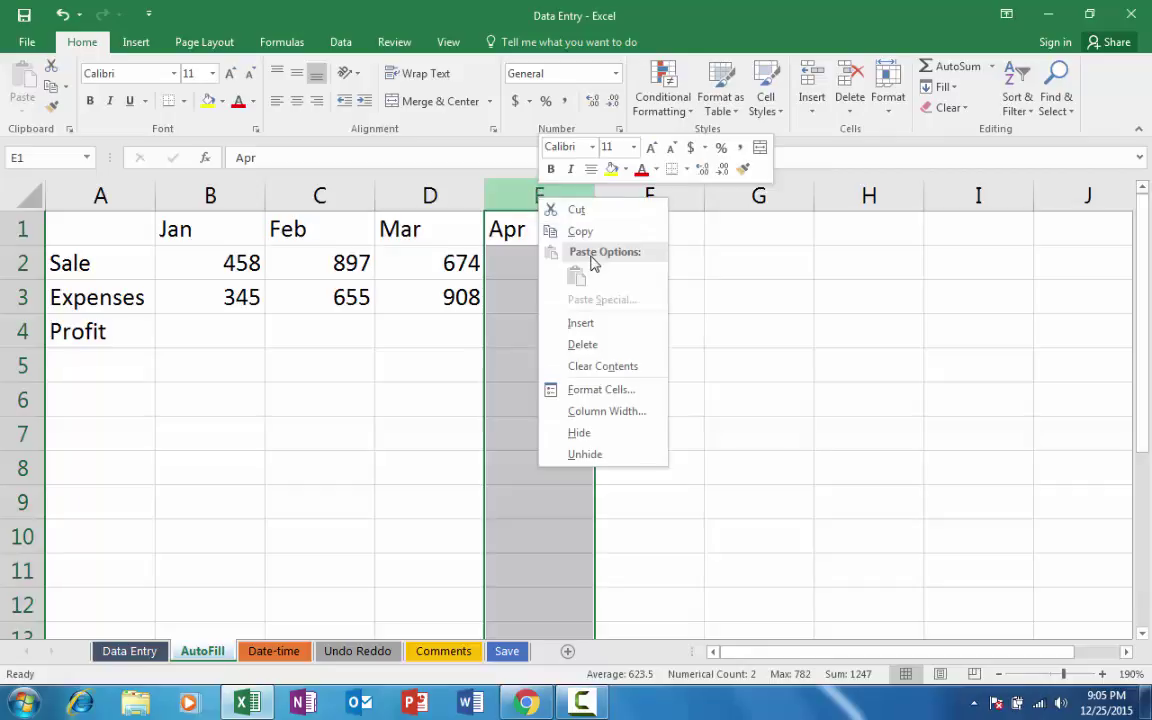
pyautogui.click(583, 345)
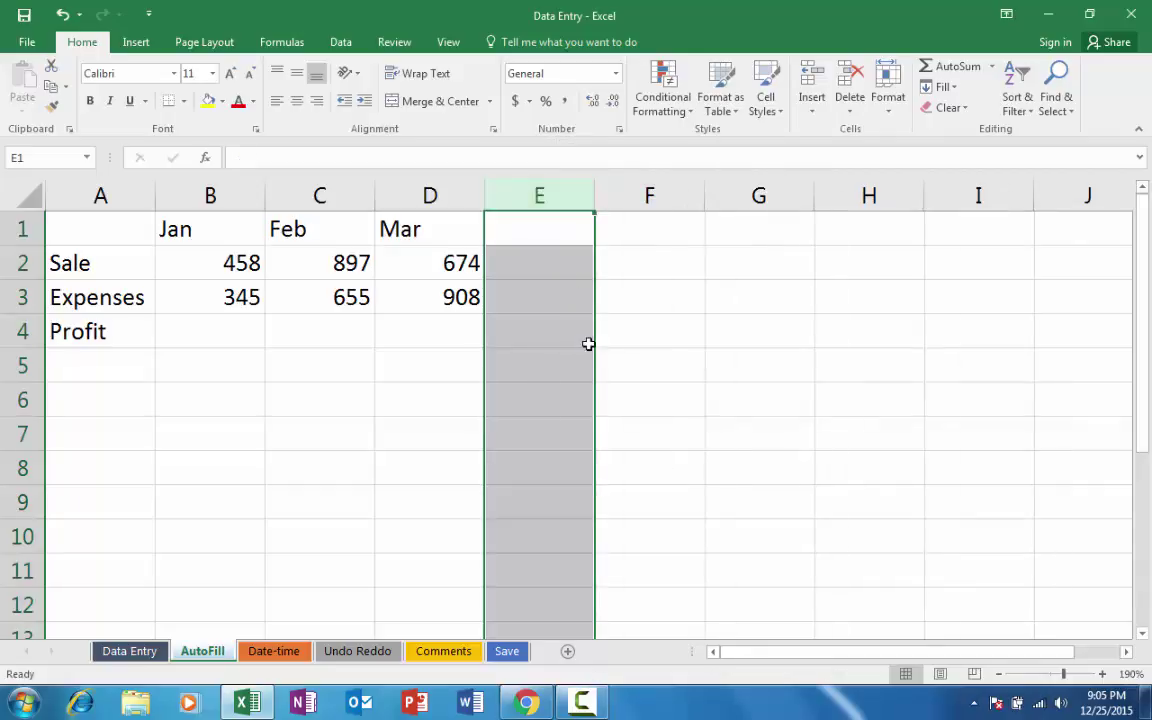
pyautogui.click(430, 195)
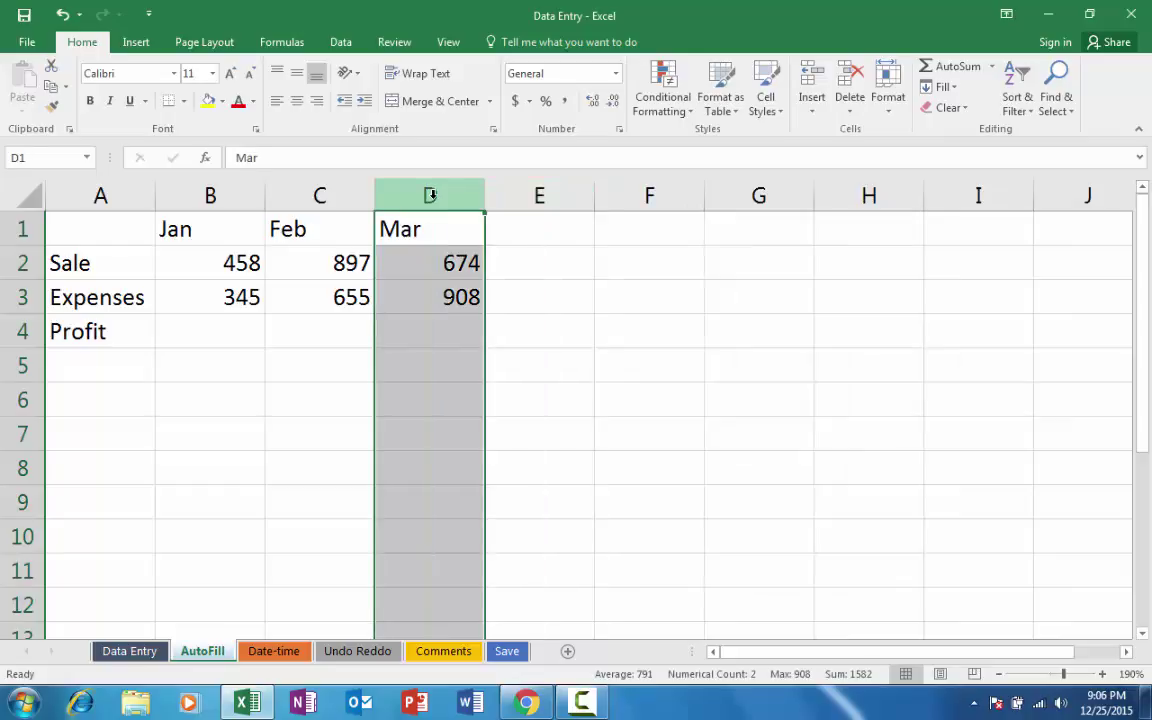
pyautogui.rightClick(431, 195)
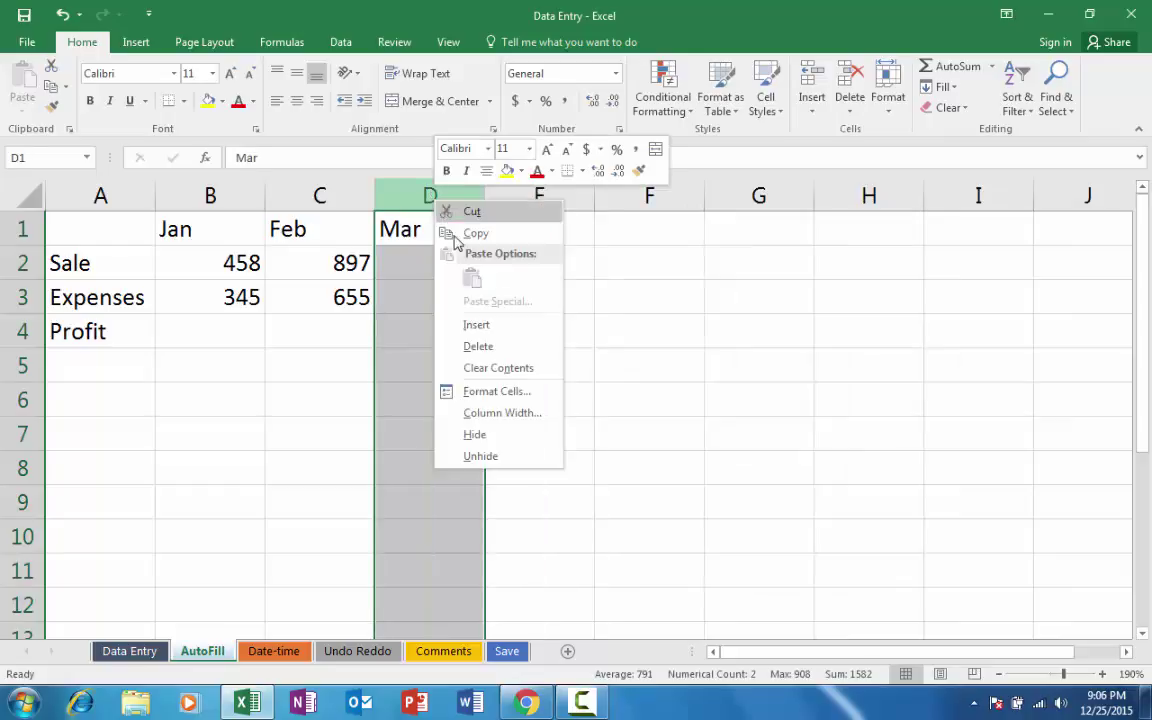
pyautogui.click(478, 346)
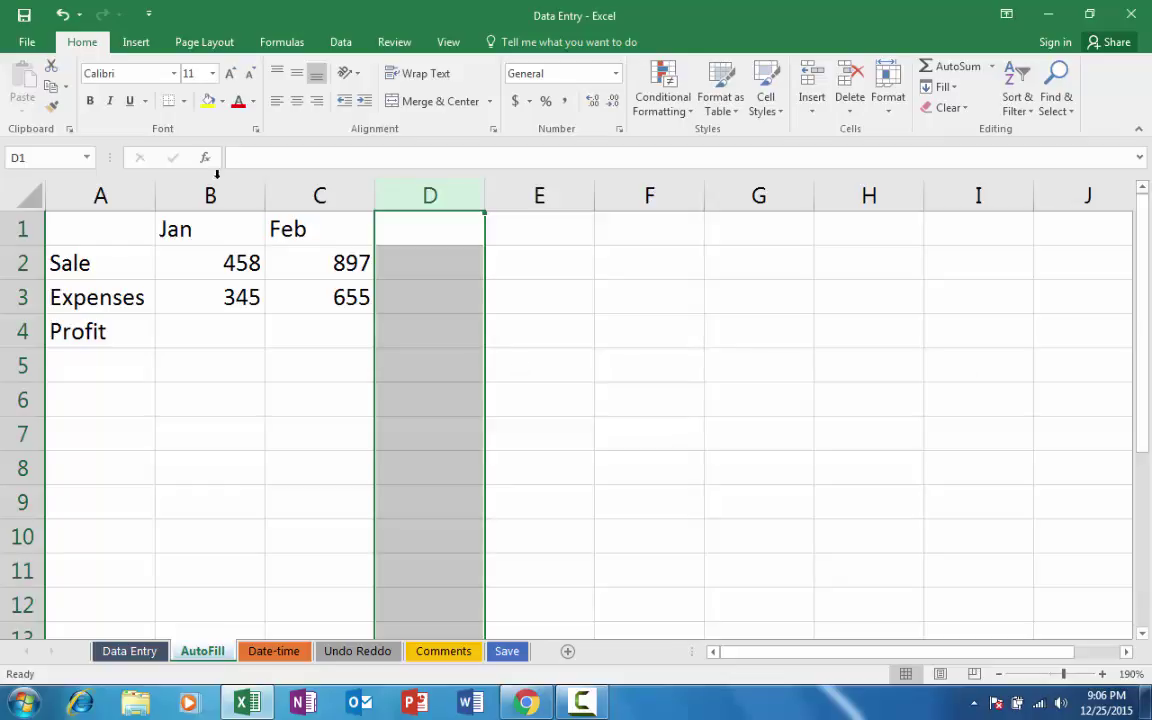
# Step: Undo the Mar, Apr and May column deletions one at a time from the undo history
pyautogui.click(80, 15)
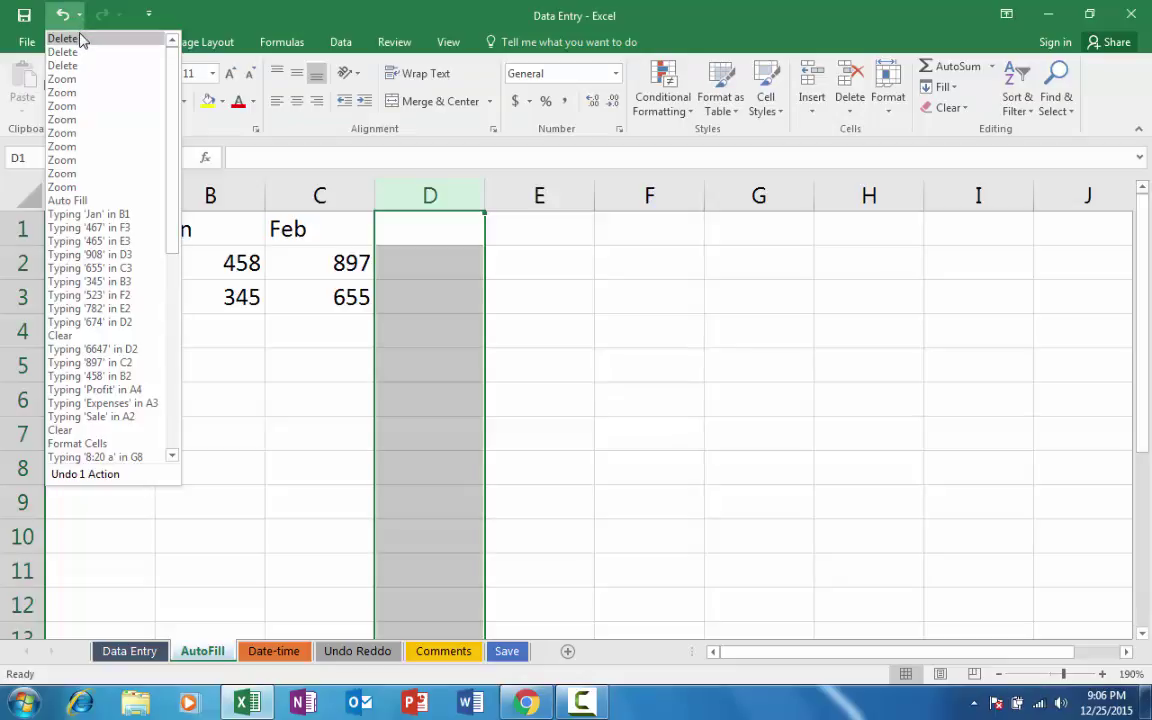
pyautogui.click(82, 38)
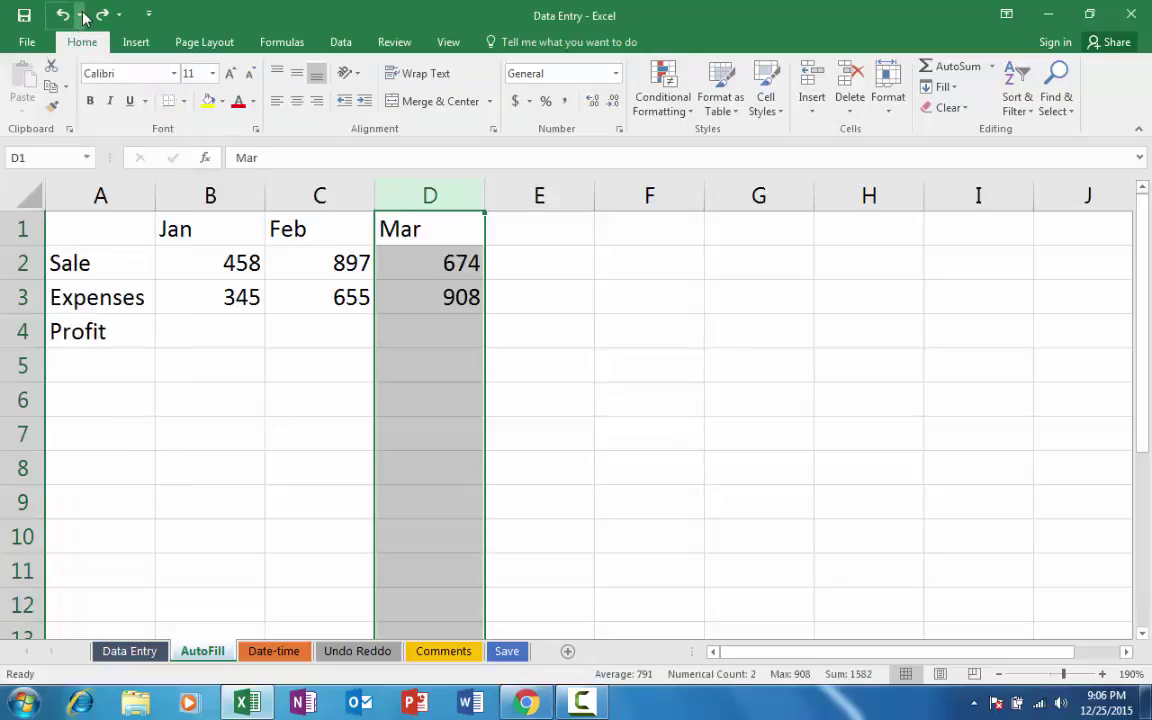
pyautogui.click(82, 15)
pyautogui.click(69, 38)
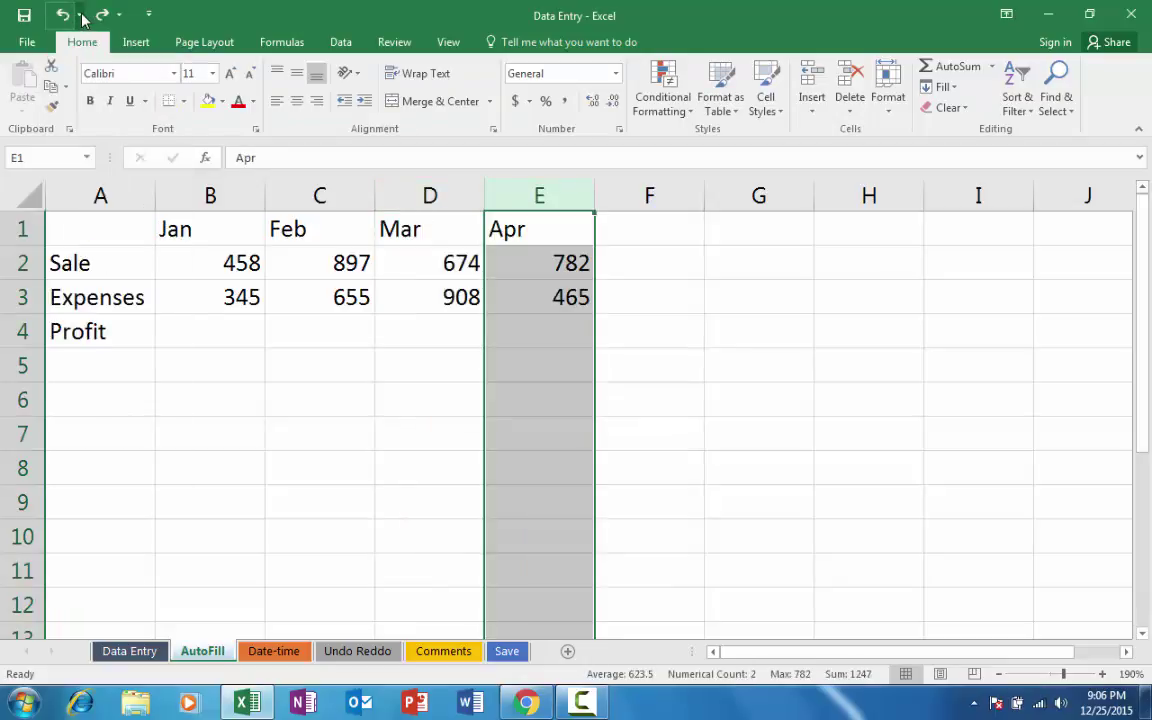
pyautogui.click(82, 15)
pyautogui.click(75, 38)
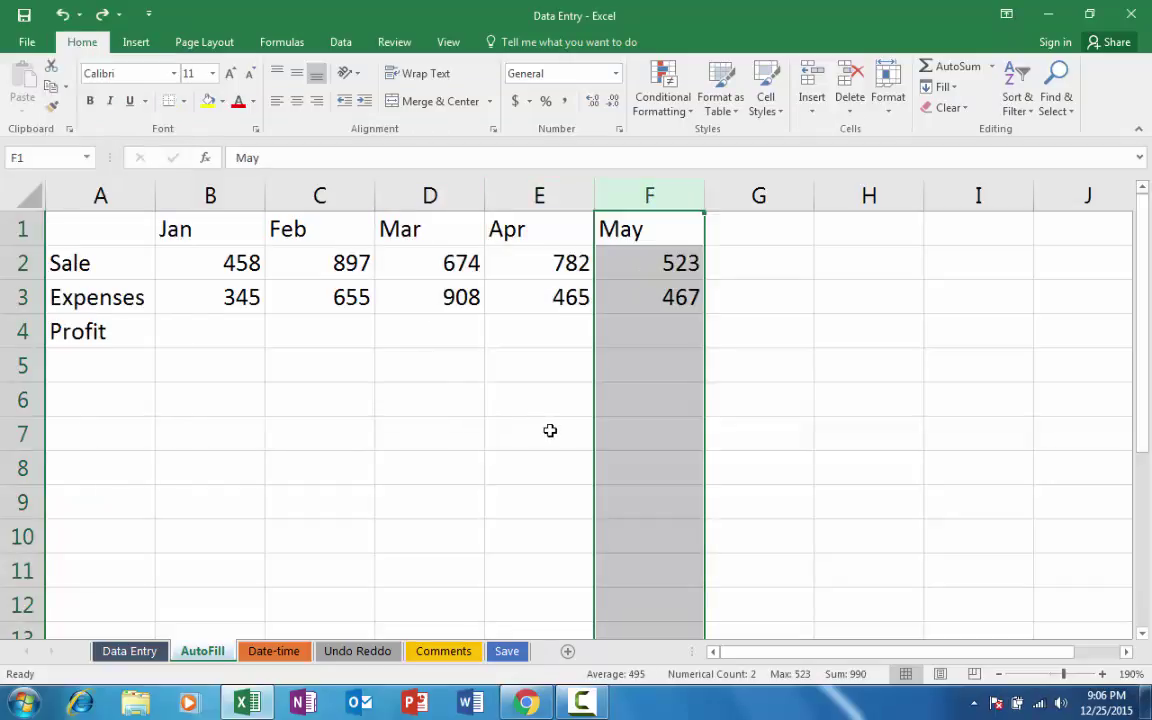
pyautogui.click(527, 402)
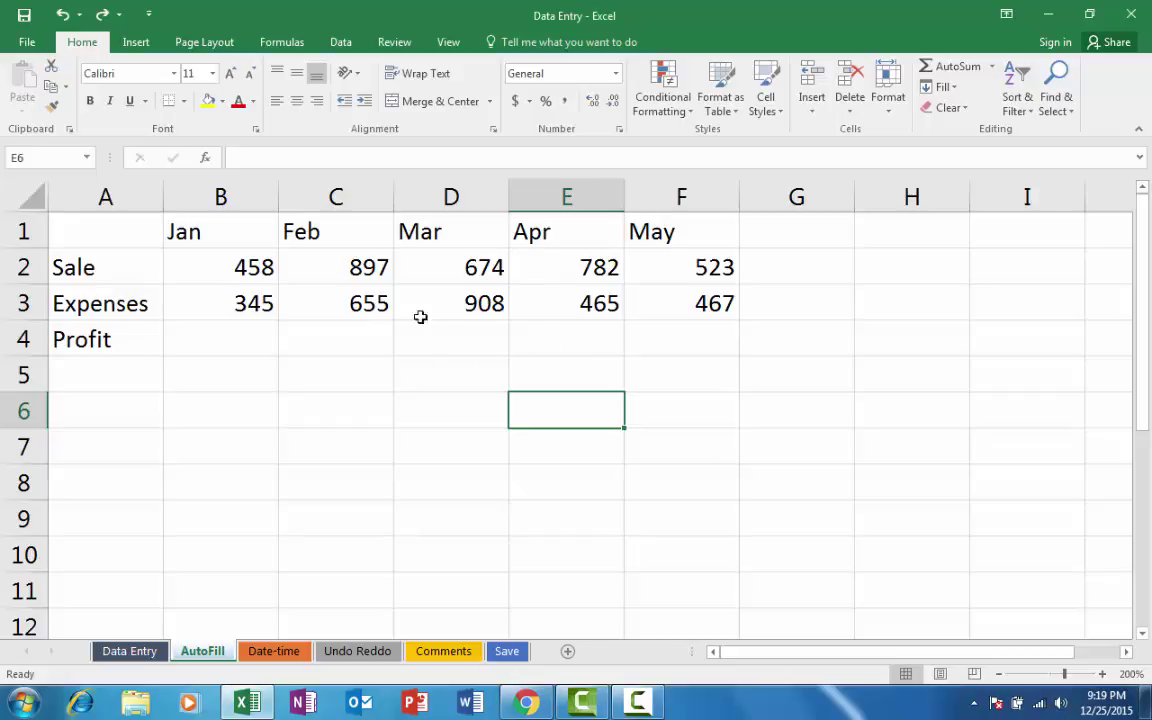
# Step: Redo the deletions of the May, Apr and Mar columns
pyautogui.click(101, 16)
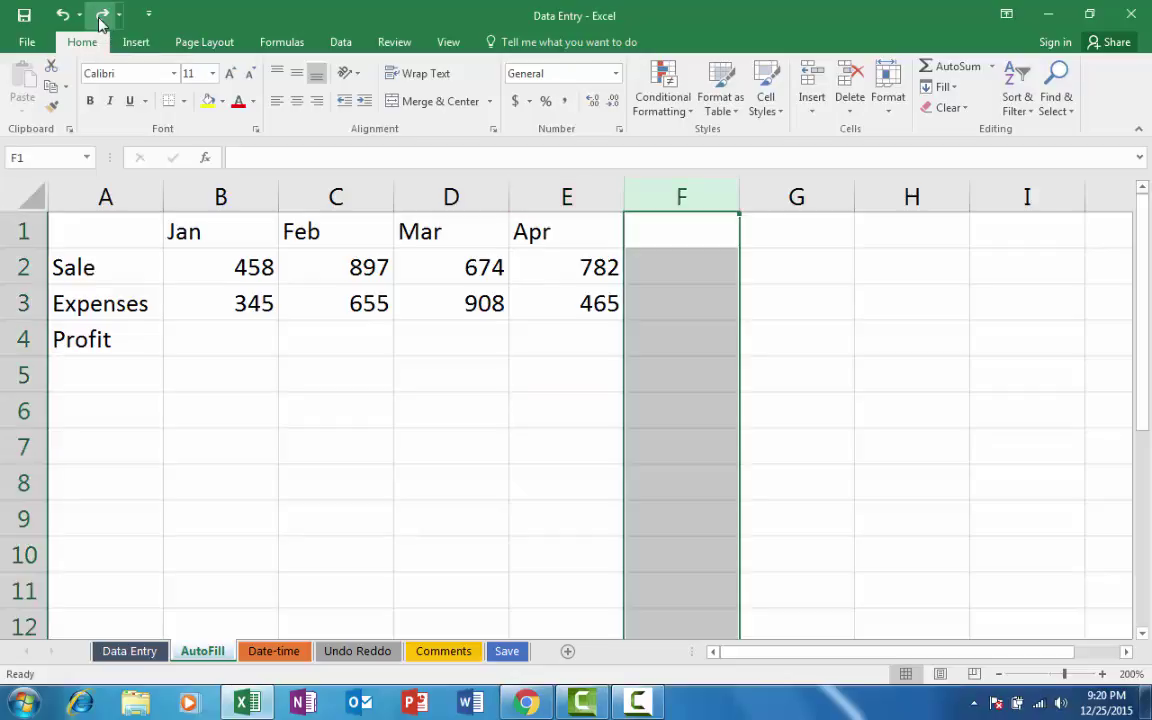
pyautogui.click(101, 16)
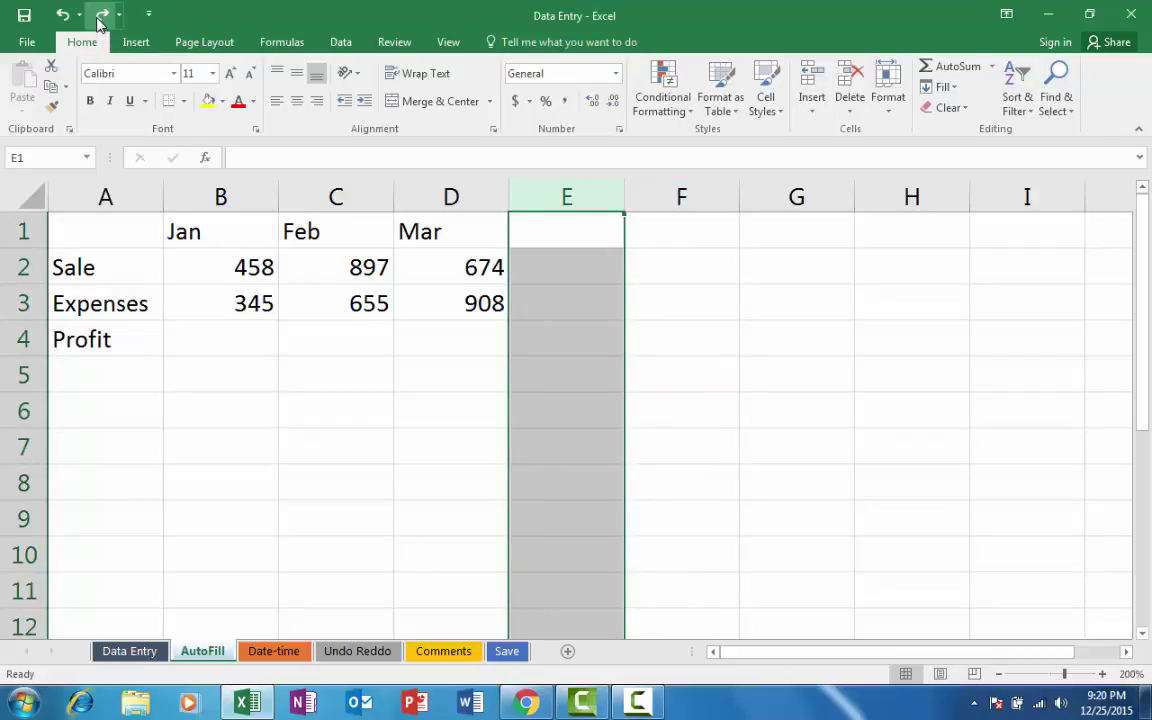
pyautogui.click(101, 16)
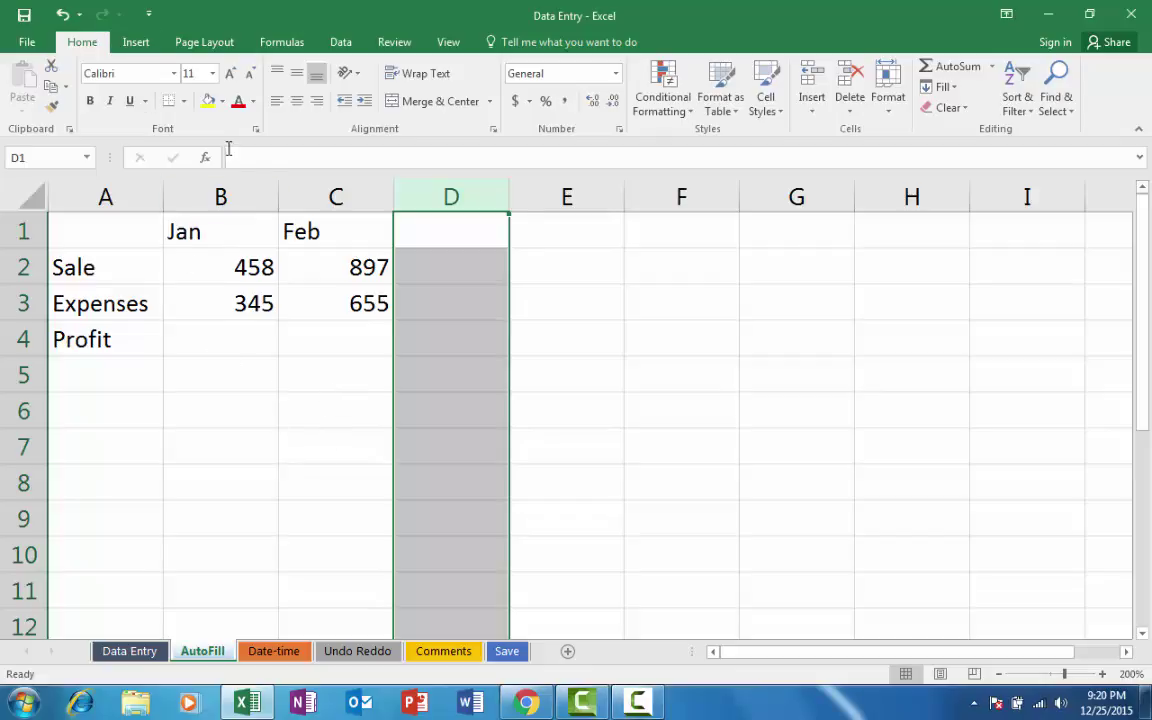
# Step: Restore the Mar, Apr and May columns through the undo history, and check the list of actions available to redo
pyautogui.click(81, 15)
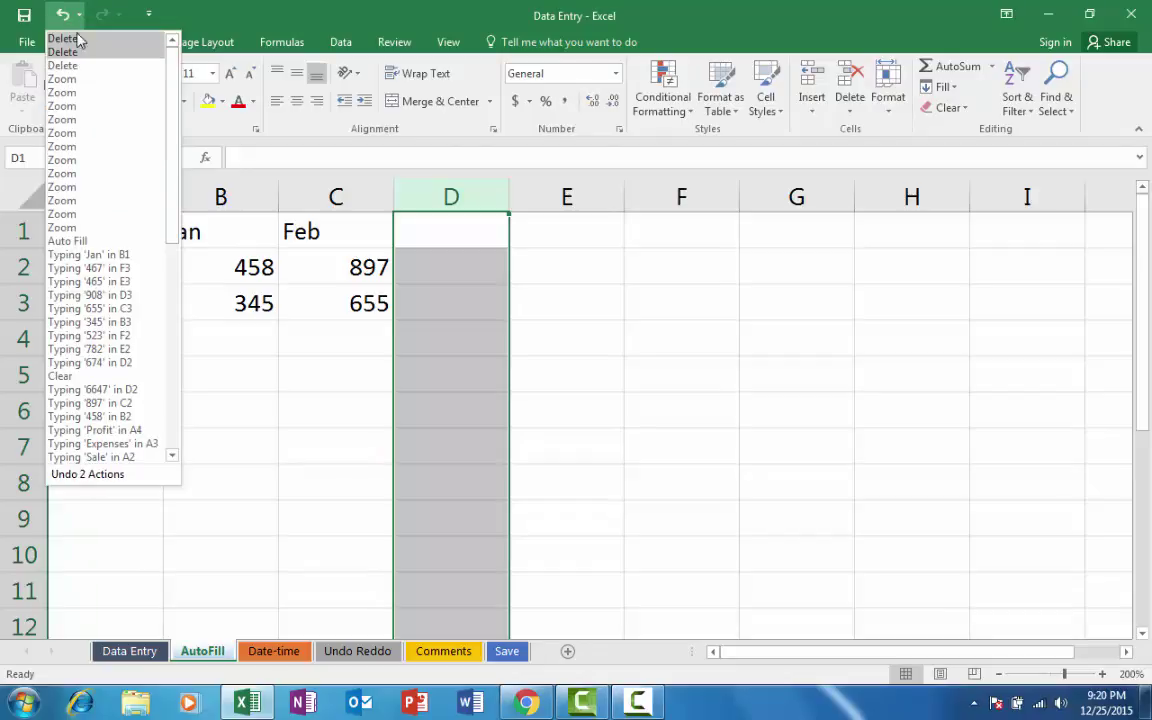
pyautogui.click(80, 22)
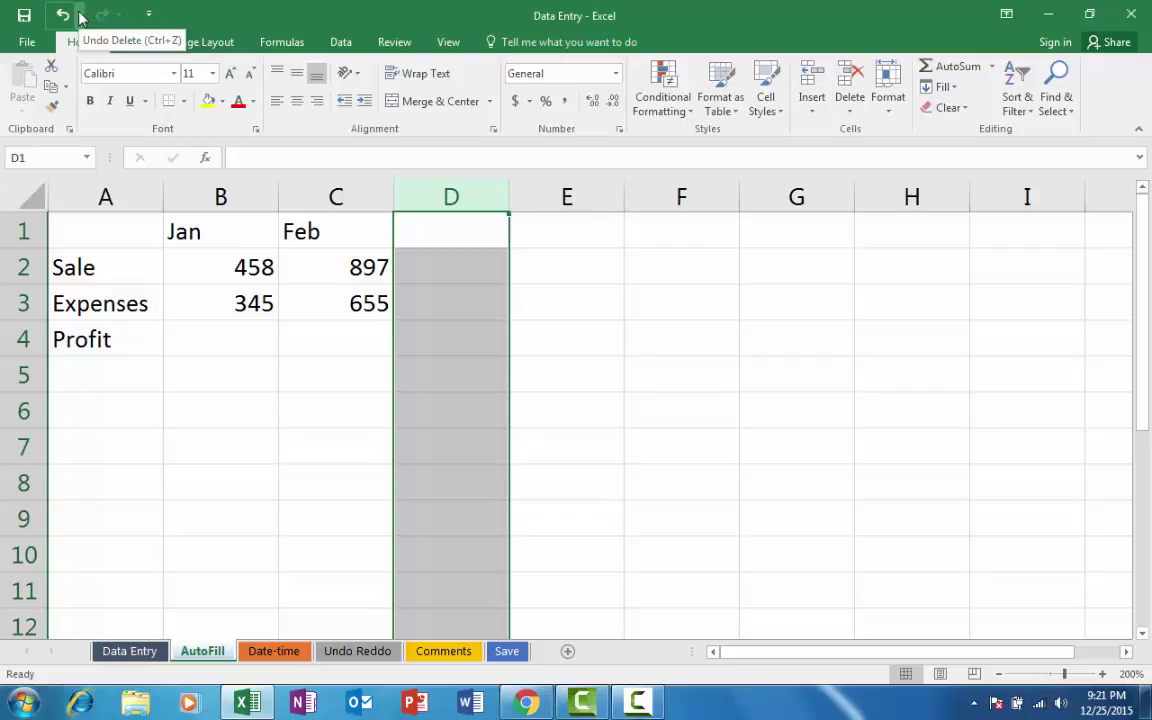
pyautogui.click(80, 16)
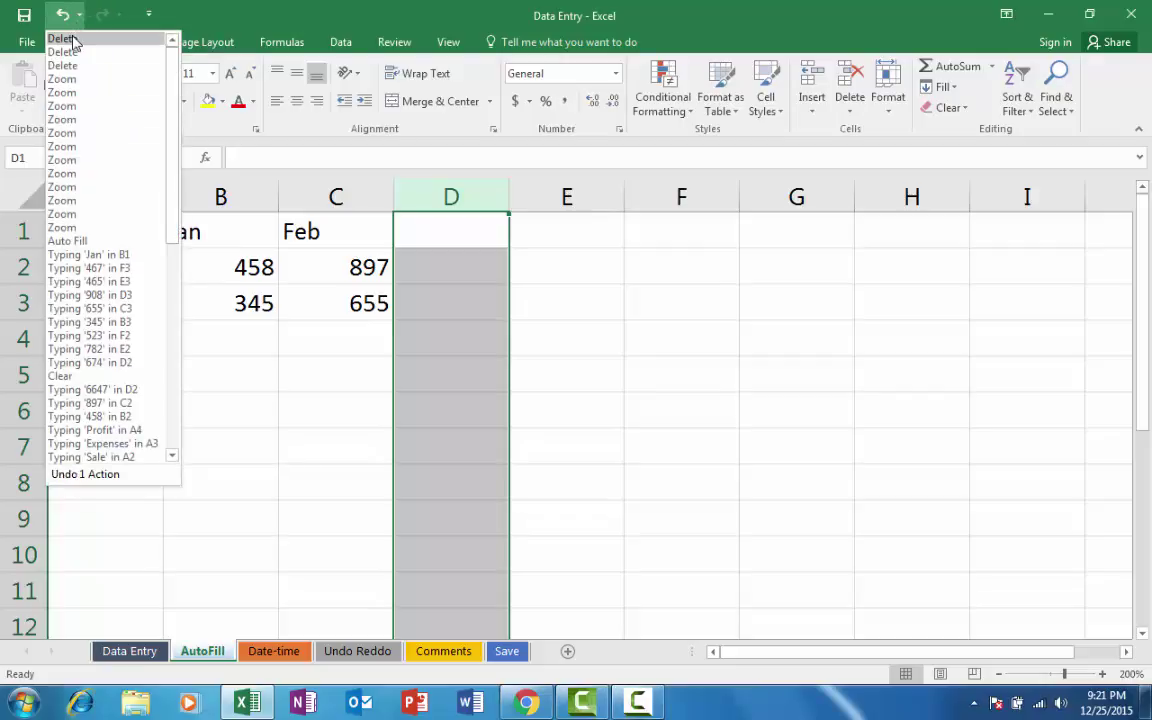
pyautogui.click(68, 38)
pyautogui.click(79, 16)
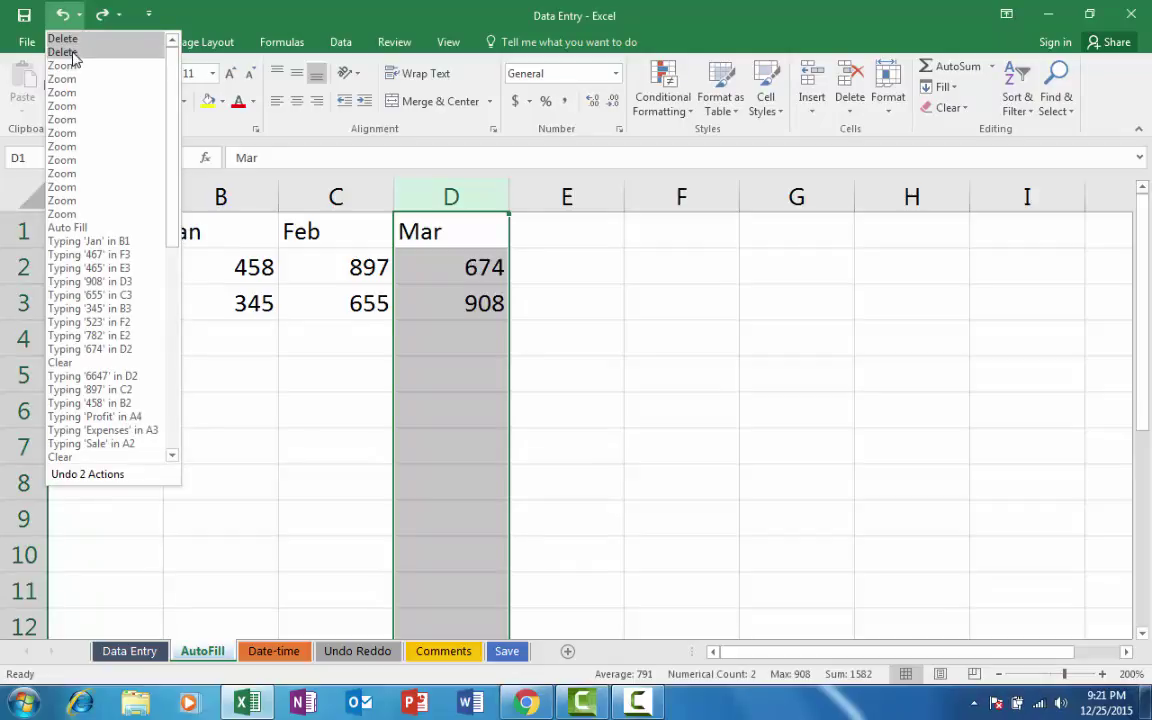
pyautogui.click(80, 39)
pyautogui.click(79, 16)
pyautogui.click(80, 42)
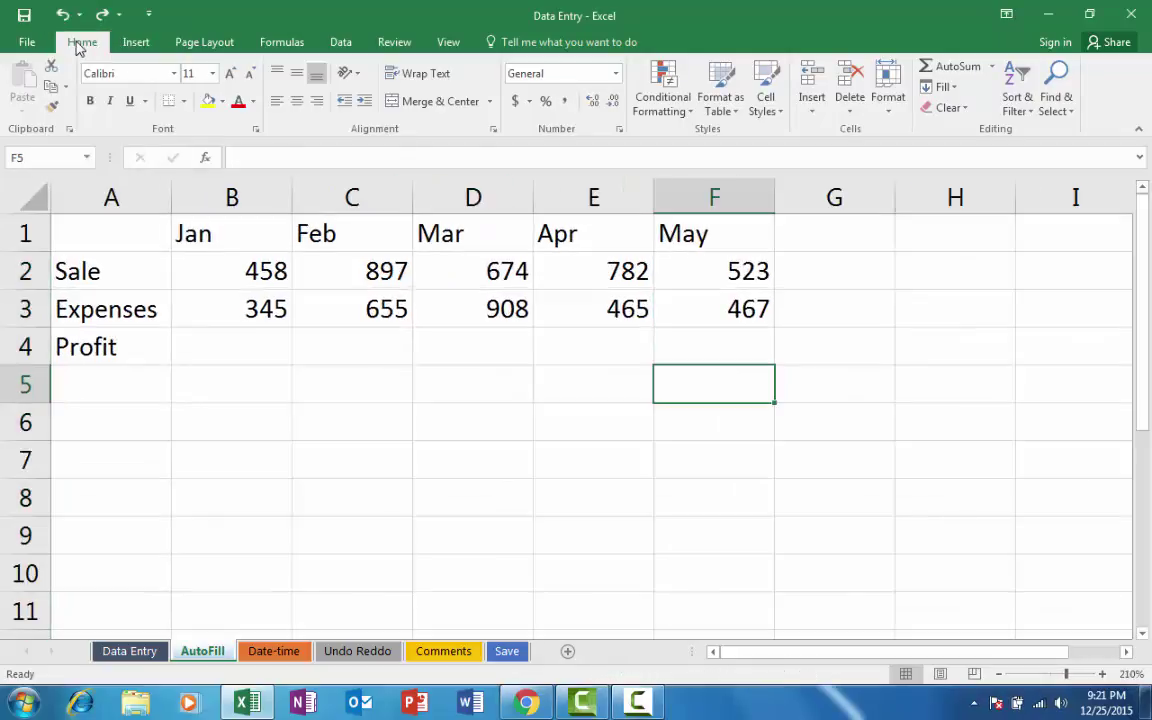
pyautogui.click(120, 15)
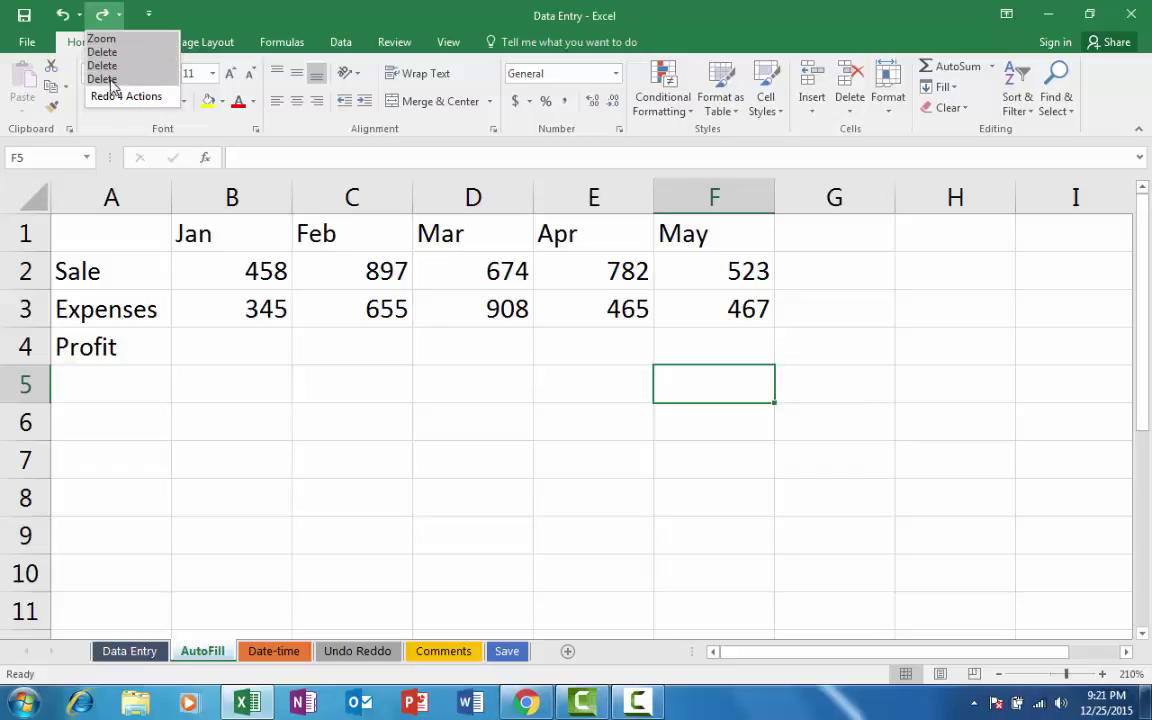
pyautogui.click(420, 382)
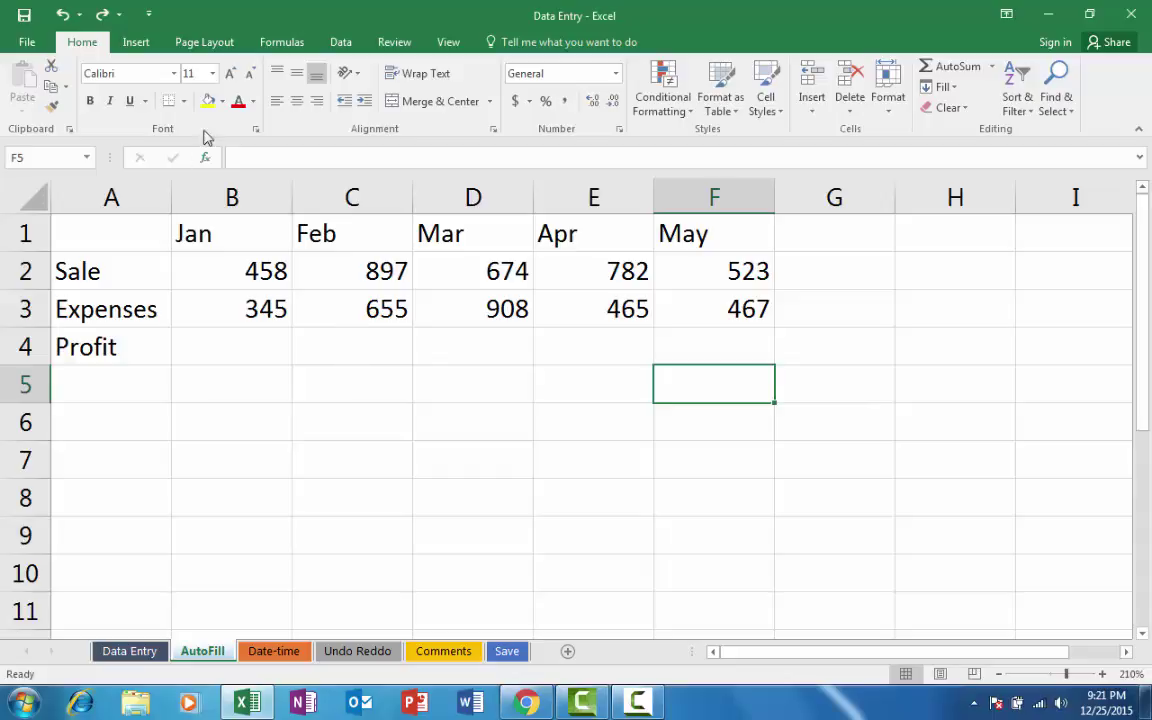
# Step: Fill the Feb header cell C1 with yellow and undo the fill
pyautogui.click(320, 230)
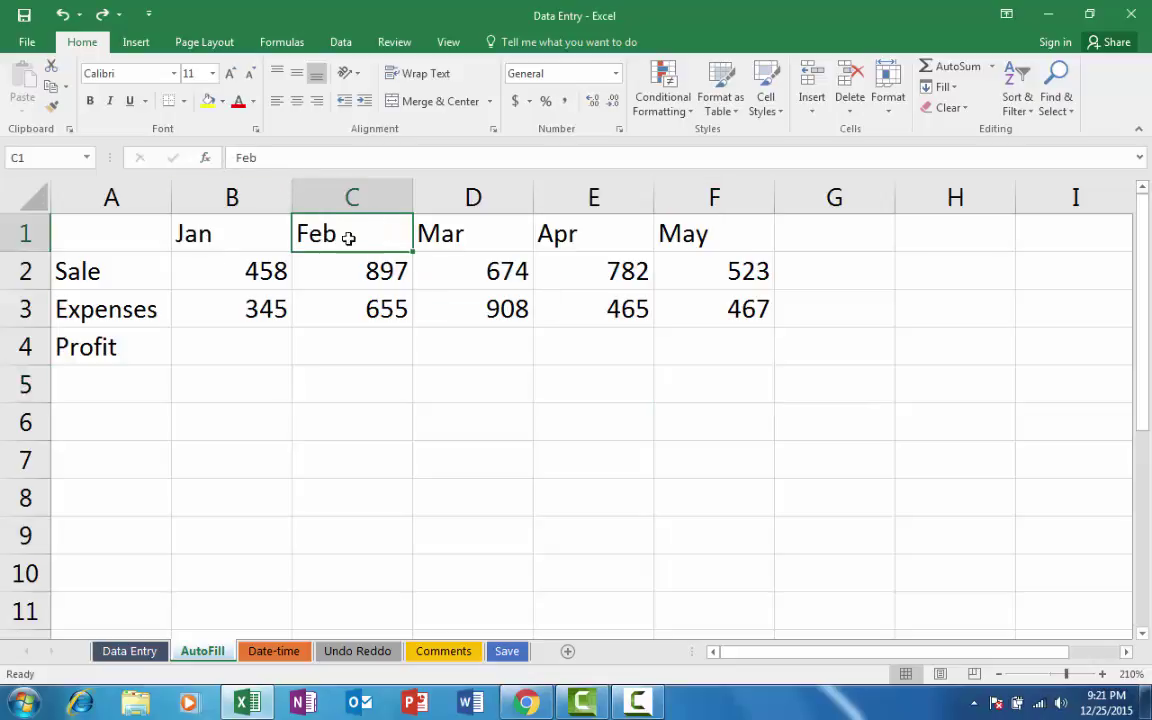
pyautogui.click(208, 101)
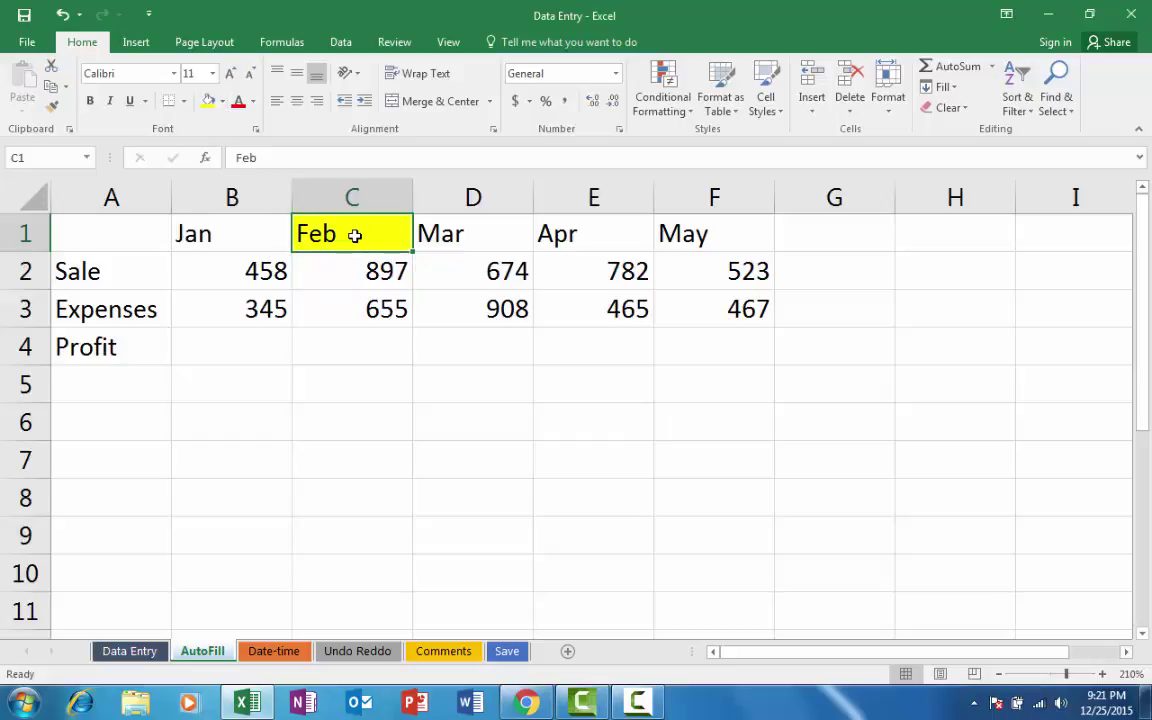
pyautogui.click(61, 15)
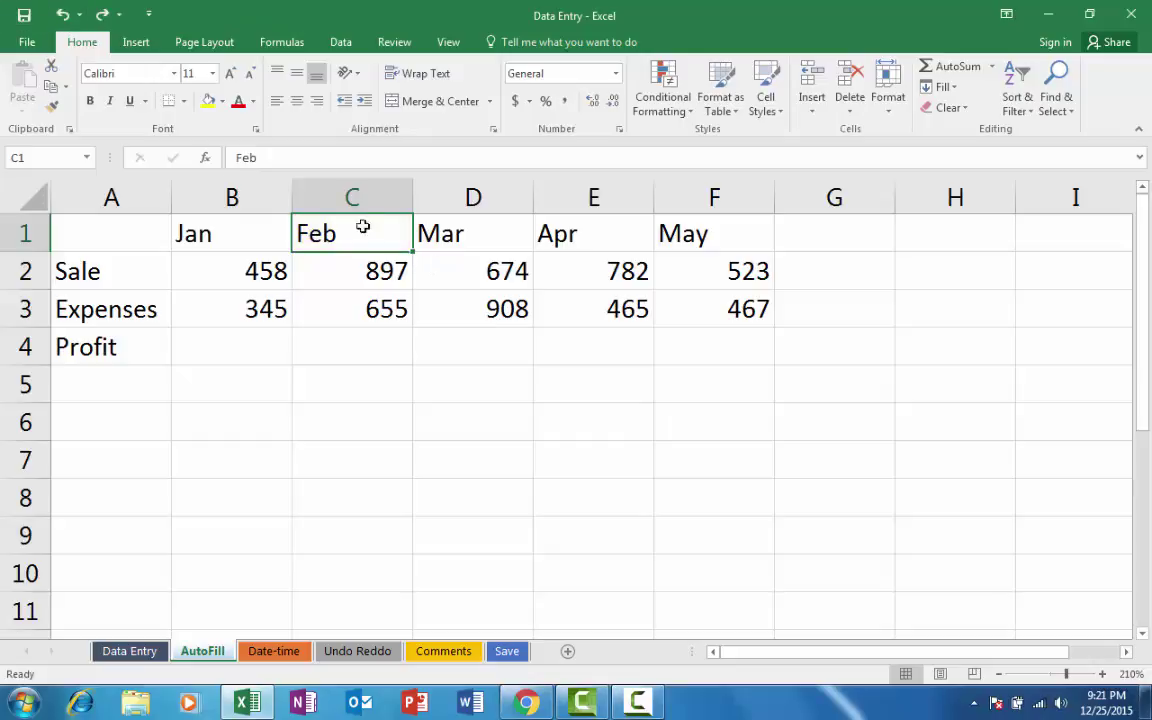
# Step: Reapply the yellow fill to the Feb header, copy the cell, and undo the fill again
pyautogui.click(207, 101)
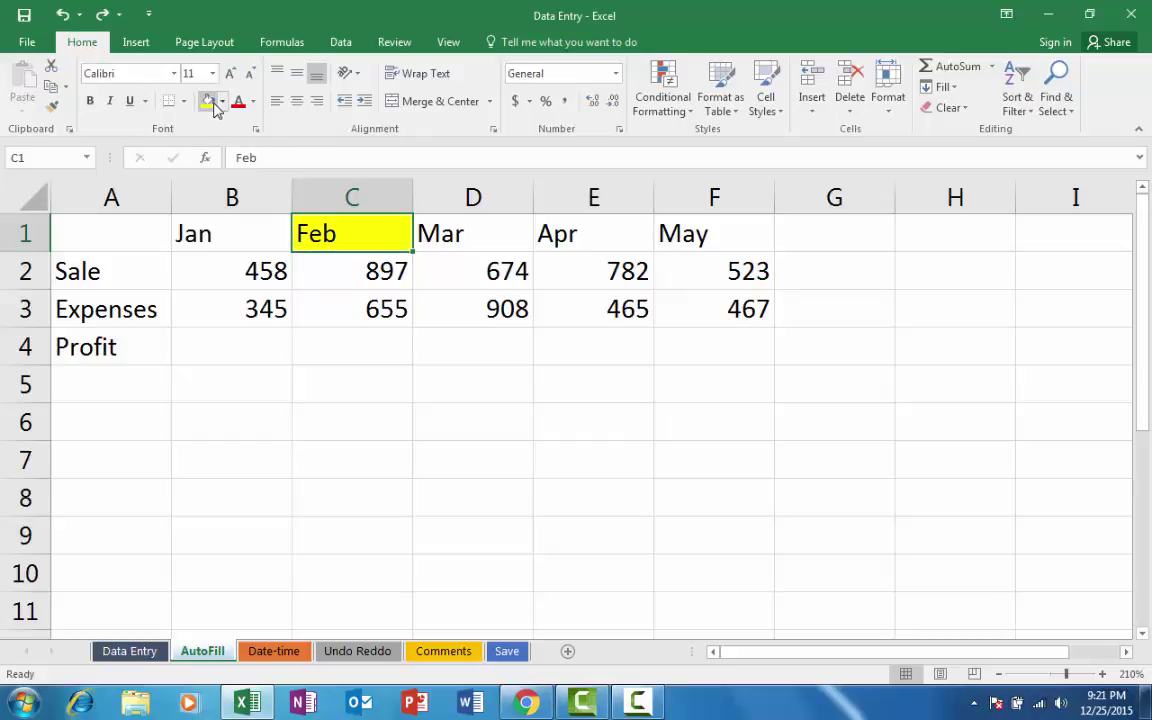
pyautogui.hotkey('ctrl', 'c')
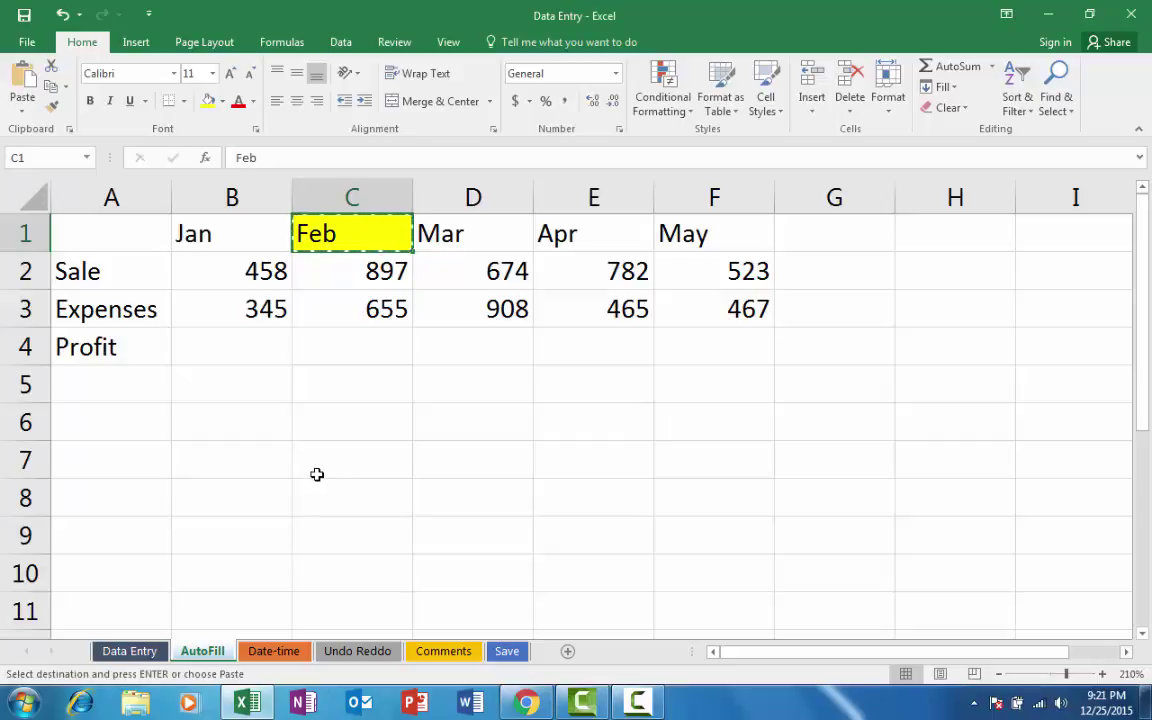
pyautogui.hotkey('ctrl', 'z')
pyautogui.click(341, 455)
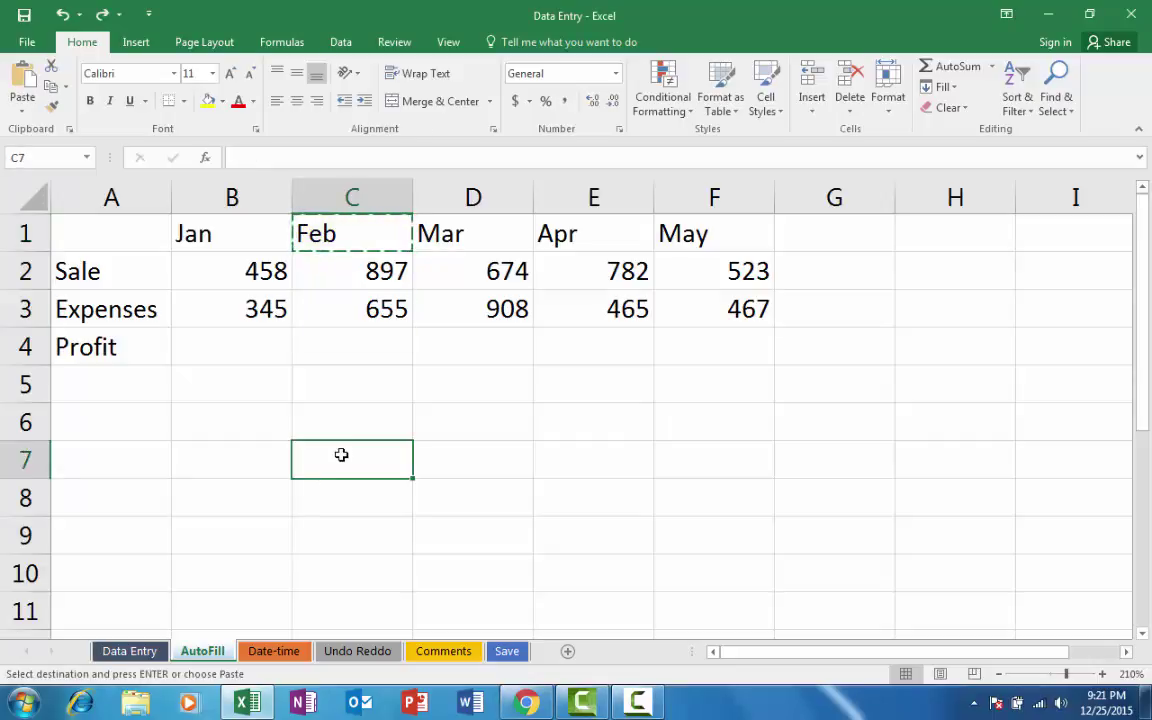
pyautogui.moveTo(378, 272)
pyautogui.mouseDown()
pyautogui.moveTo(373, 260)
pyautogui.moveTo(375, 290)
pyautogui.mouseUp()
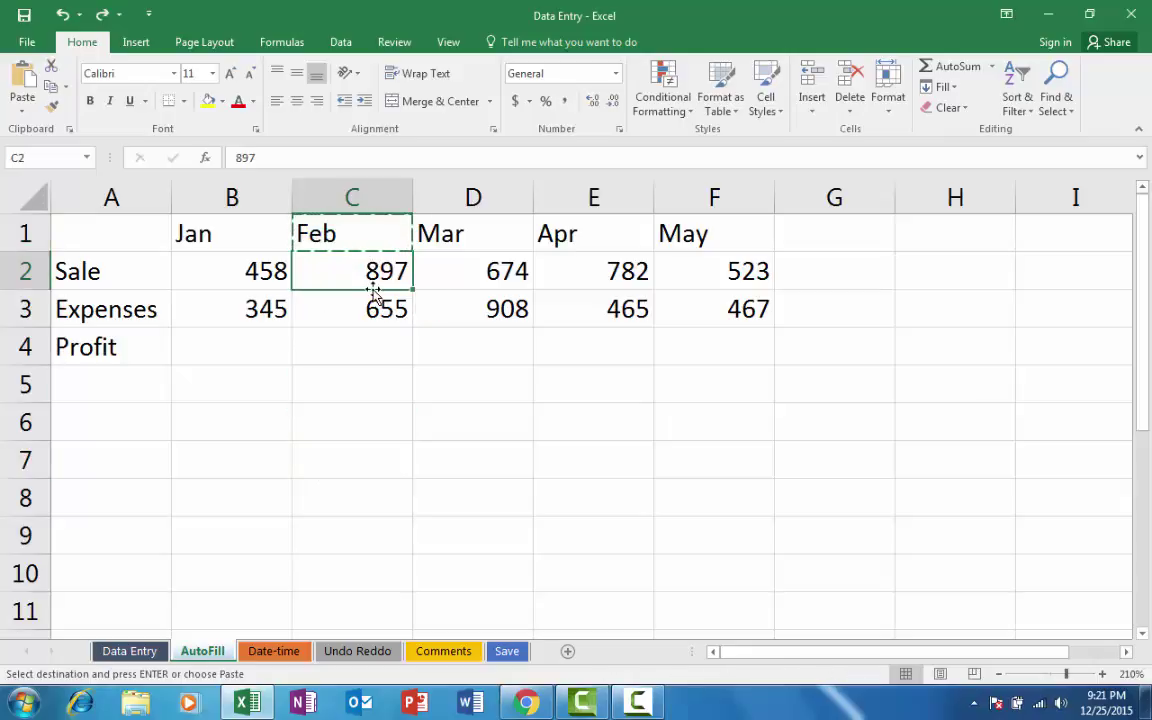